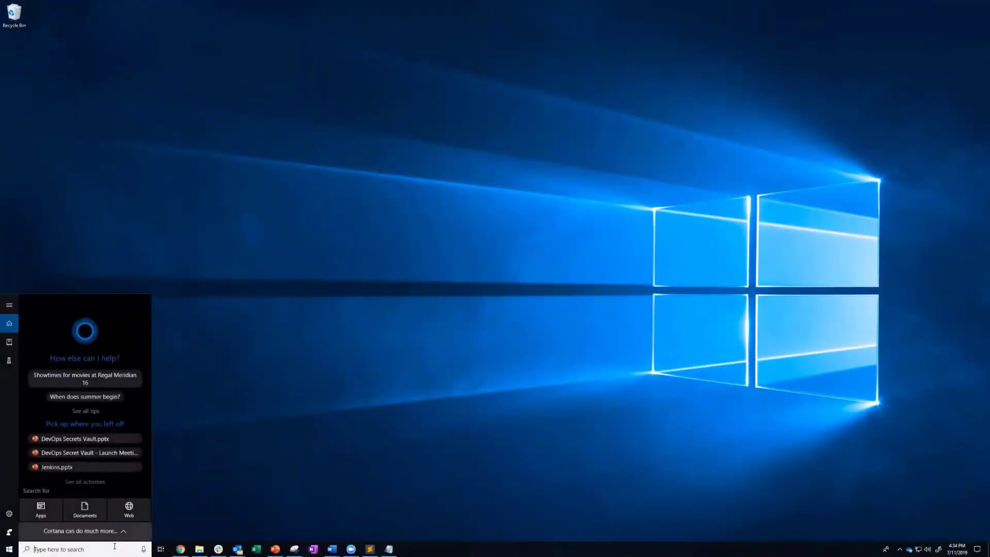
type("p")
Launch PowerShell, initialise thy for tenant billy as user admin, and confirm whoami shows admin.
key("Return")
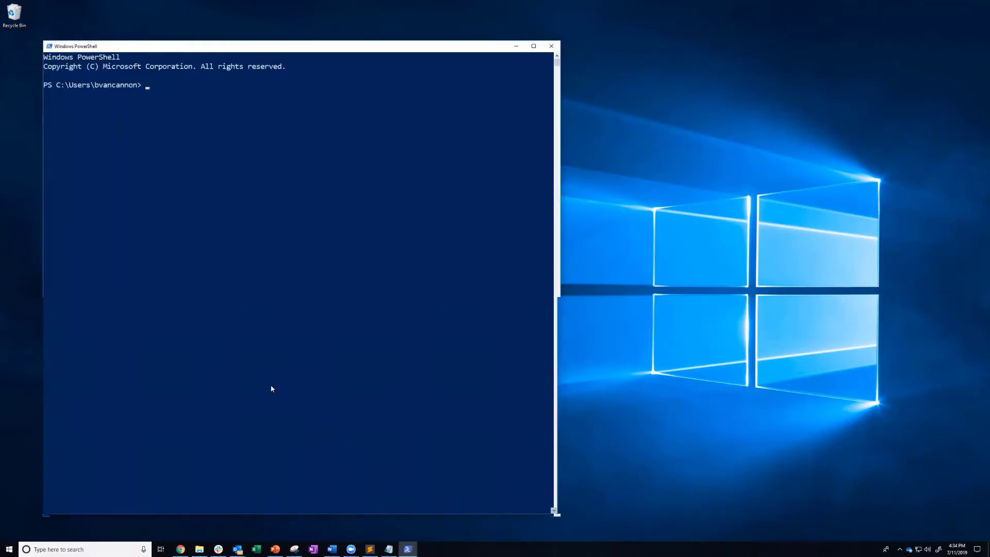
type("thy init")
key("Return")
type("billy")
key("Return")
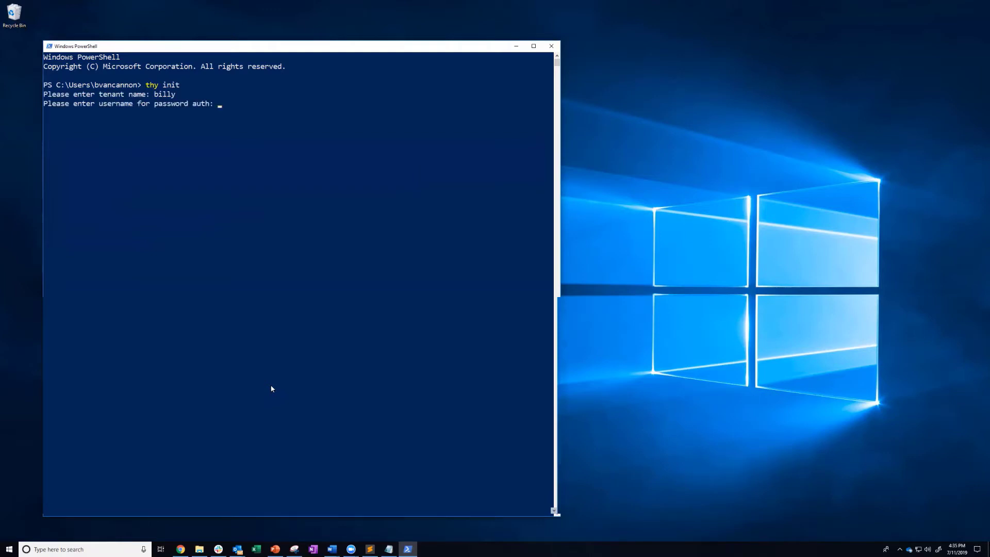
type("admin")
key("Return")
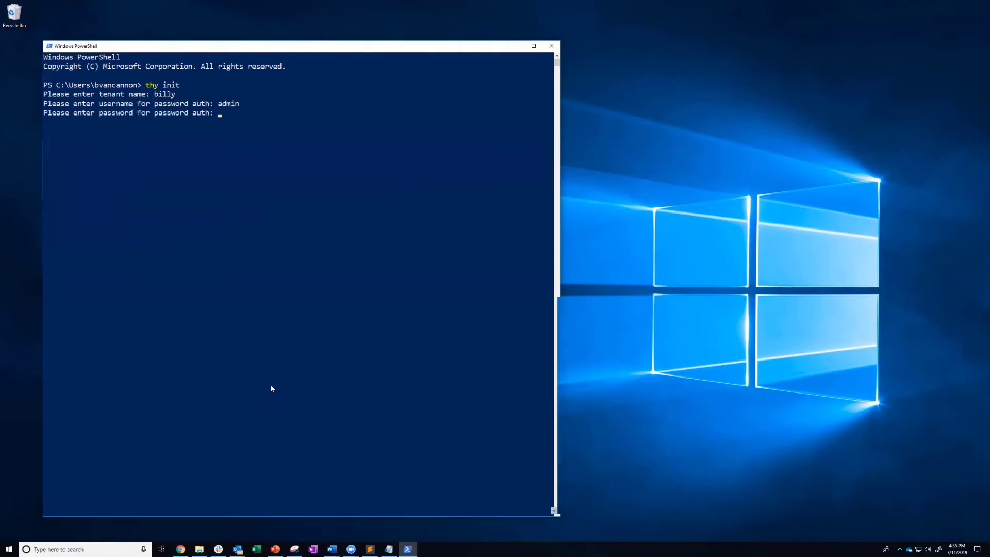
key("Return")
type("thy ")
type("whoami")
key("Return")
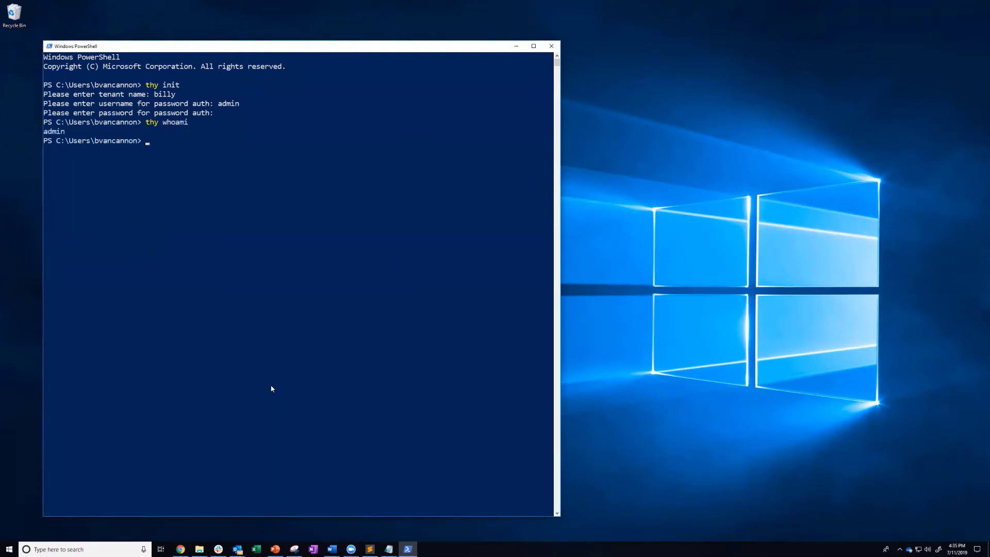
type("thy auth")
Retrieve an access token with 'thy auth'.
key("Return")
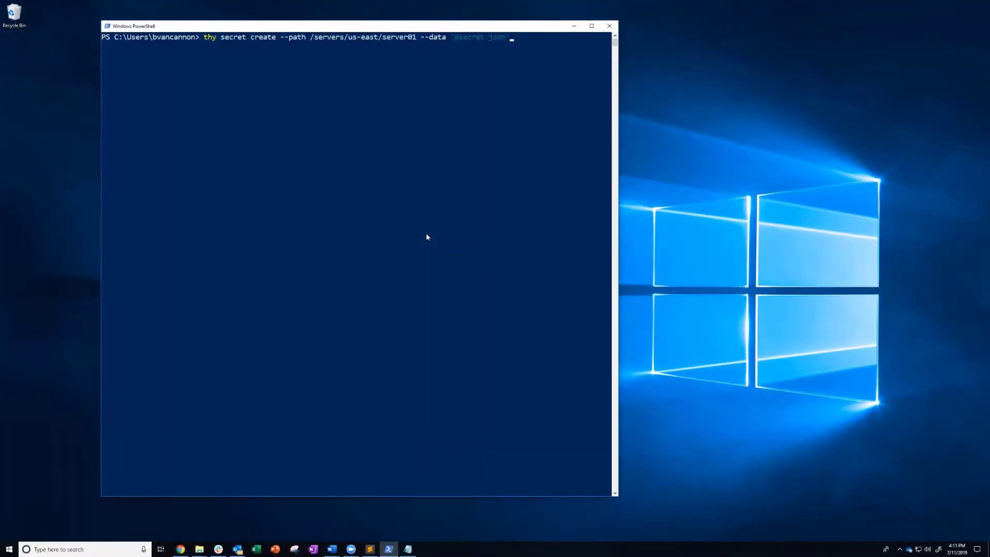
key("Return")
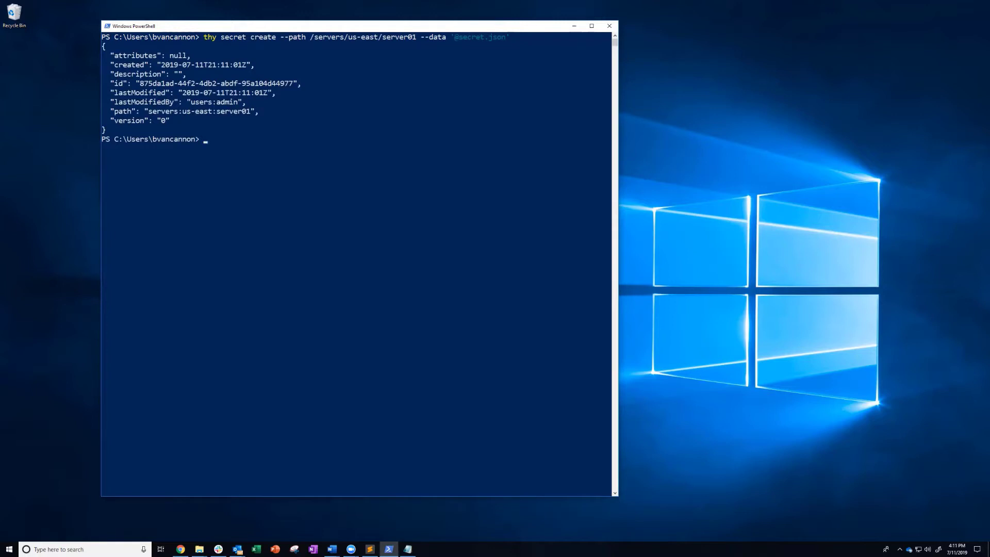
key("alt+Tab")
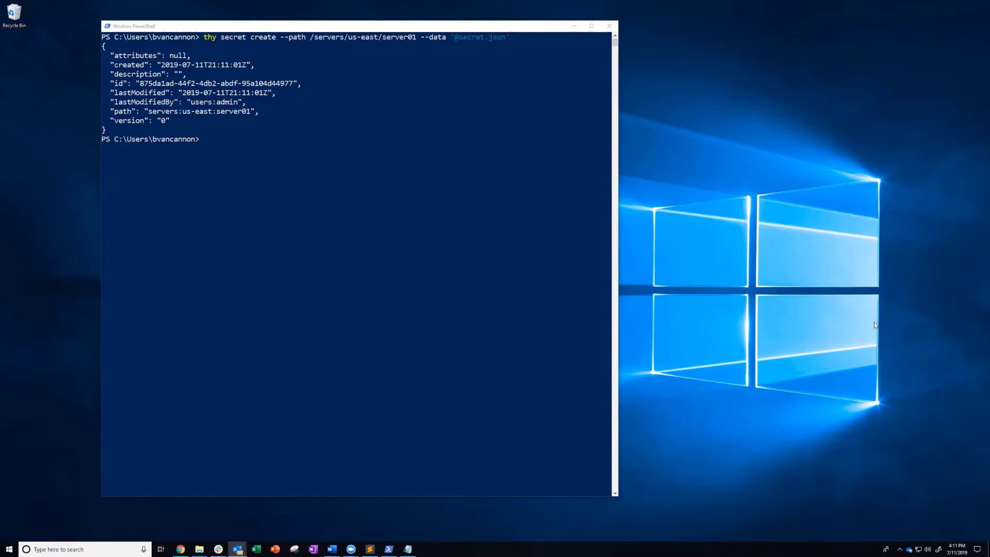
left_click(371, 268)
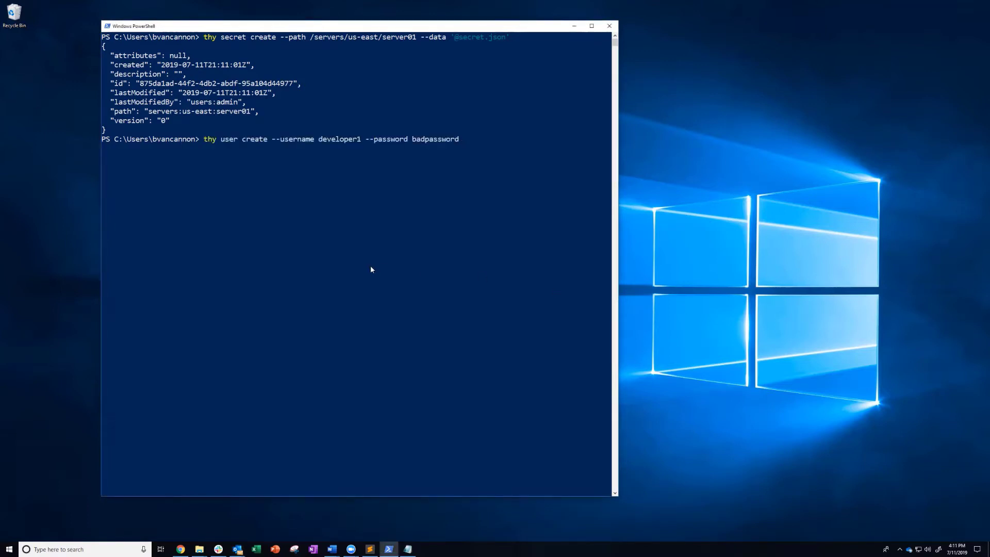
key("Return")
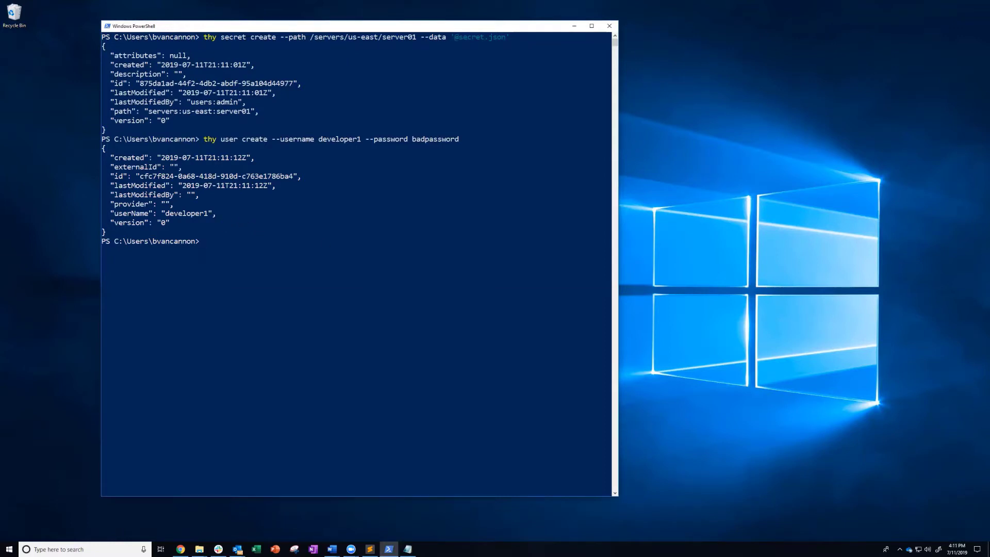
Show the config as YAML, highlighting the admin subject and the wildcard actions and resources.
key("Return")
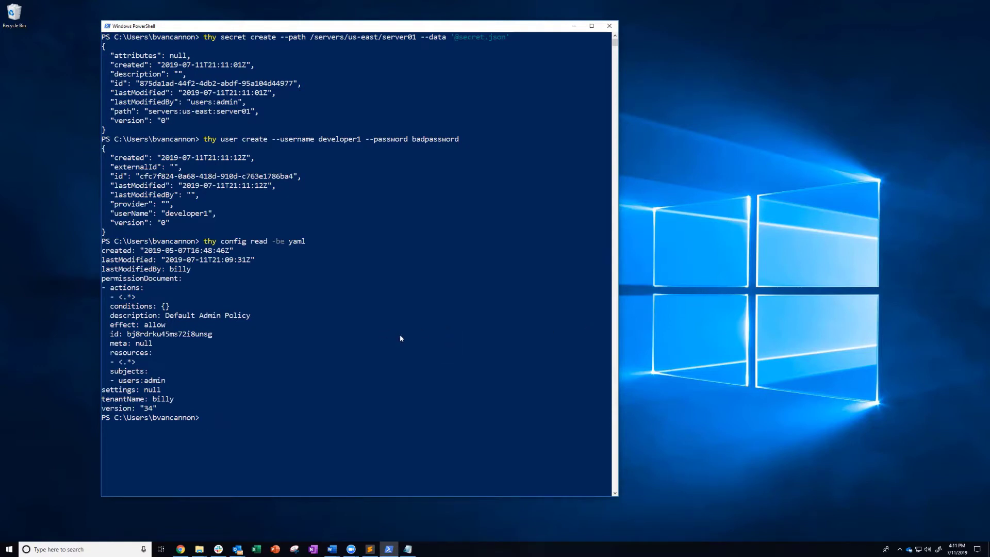
left_click_drag(168, 380, 144, 381)
left_click_drag(139, 297, 109, 297)
left_click_drag(139, 361, 110, 362)
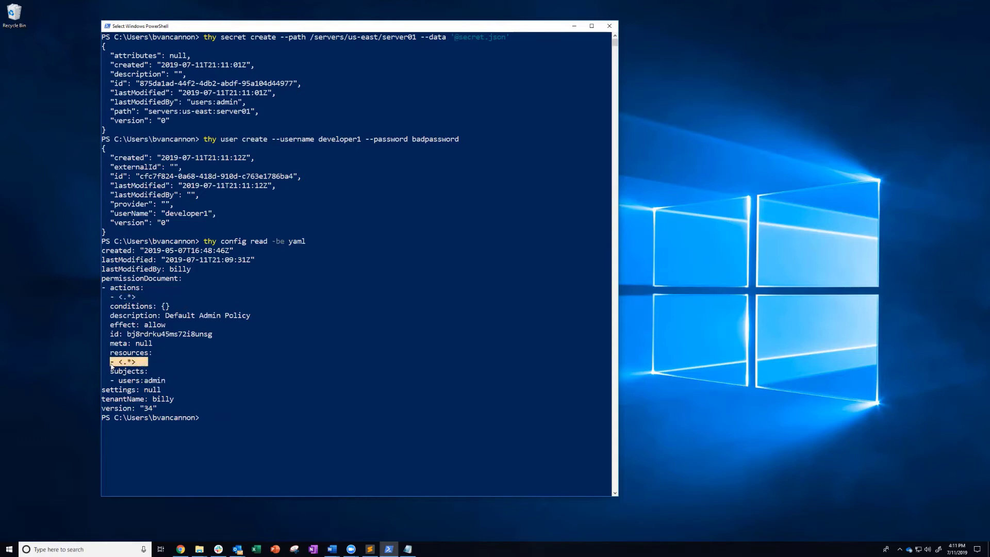
left_click(282, 408)
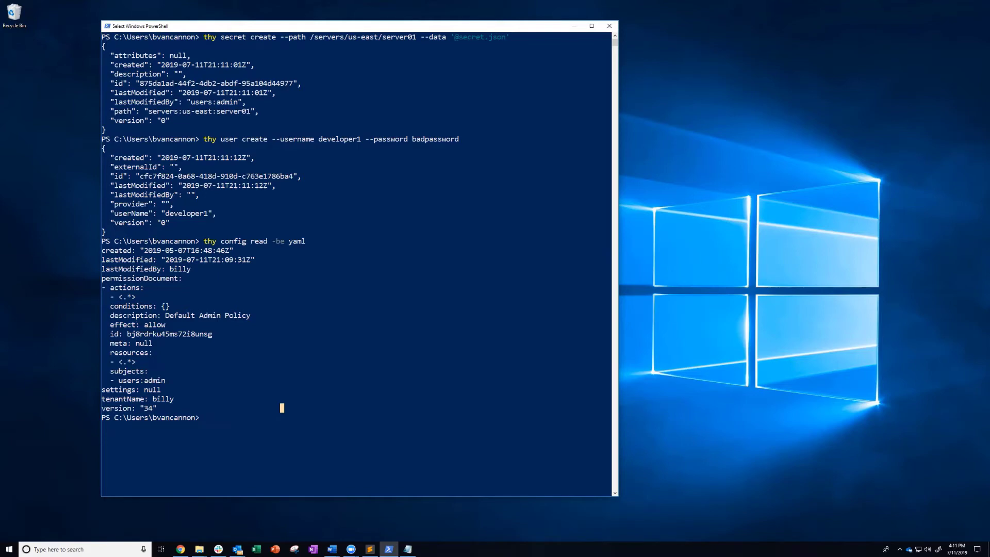
Add a Developer Policy to configdev1.yml allowing developer1 actions on us-east secrets.
key("alt+Tab")
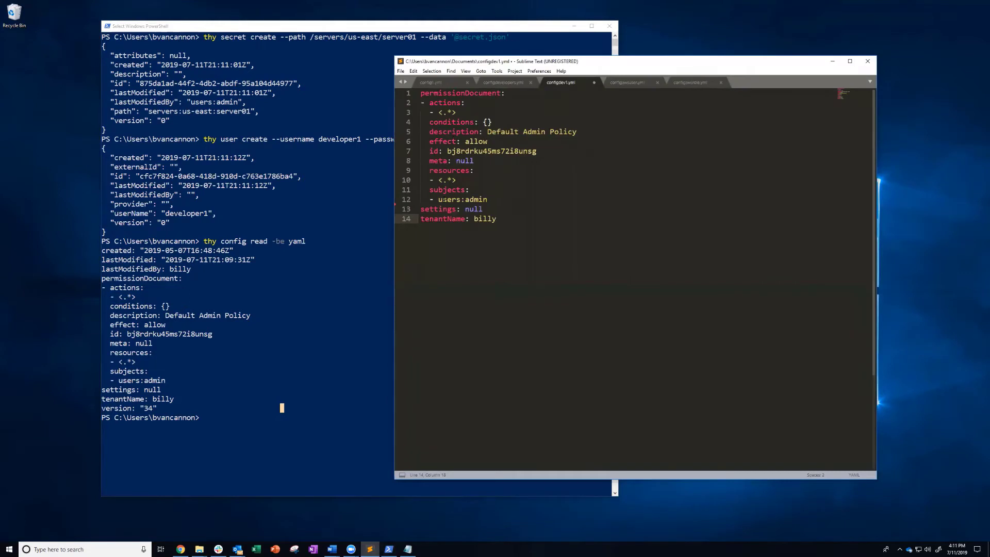
key("Up")
key("Home")
key("Return")
key("Up")
type("- id: erji23829823")
key("Return")
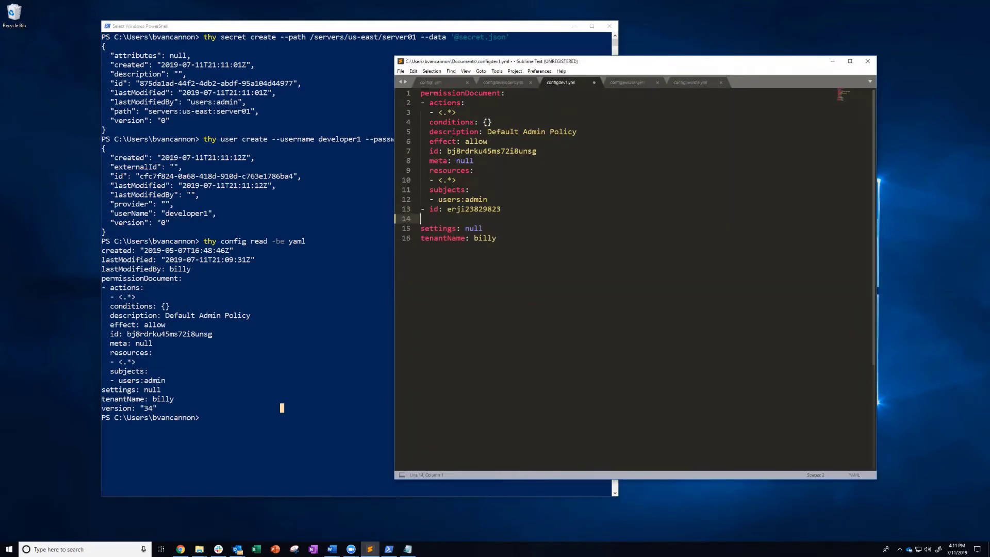
key("alt+Tab")
type("description: Developer Policy")
key("Return")
type("subjects:")
key("Return")
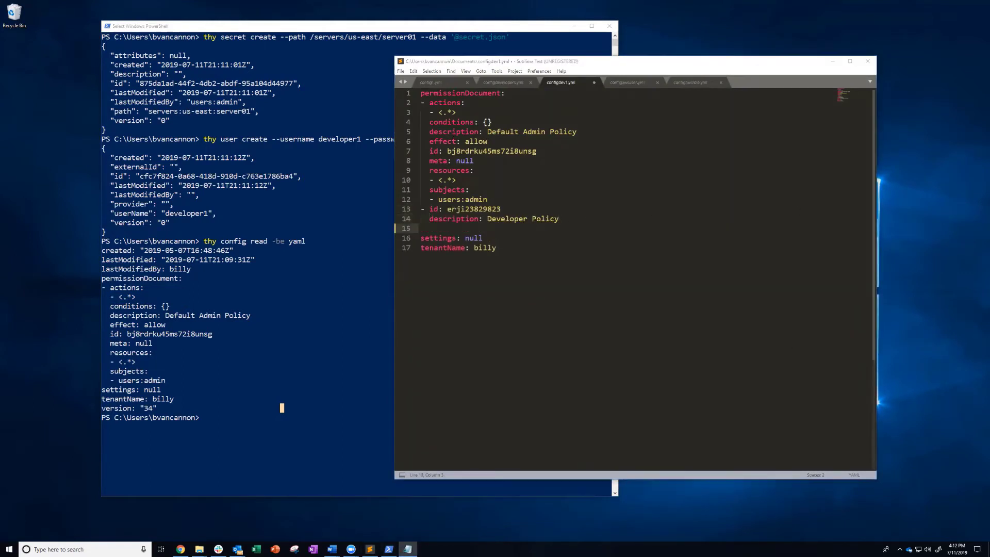
type("- users:developer1")
key("Return")
type("actions: - \"<read|delete|create|update|share>\" effect: allow")
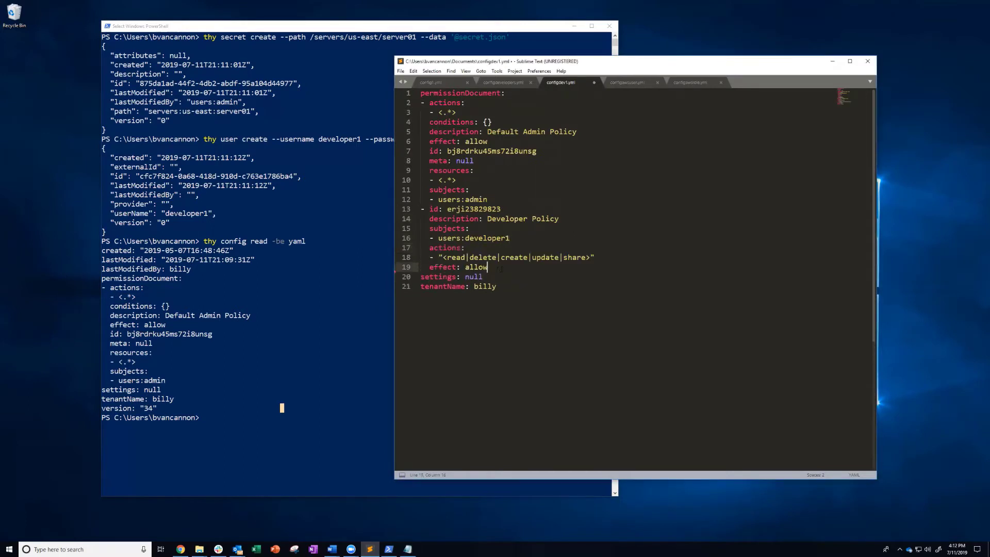
key("ctrl+shift+Left")
key("End")
key("Return")
type("resources:")
key("Return")
type("- secrets:servers:us-east:<.*>")
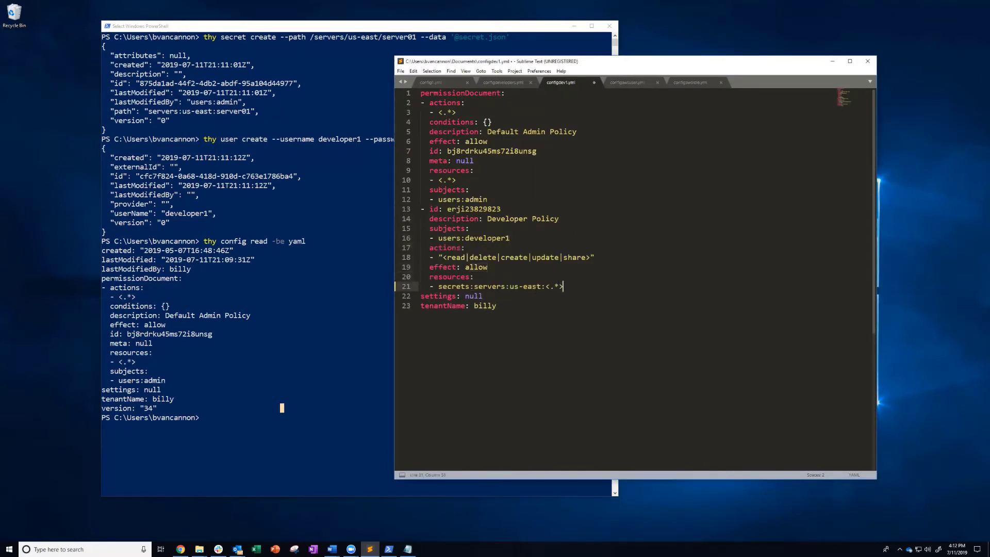
Add the Developer Deny Policy for region1 secrets and save configdev1.yml.
key("ctrl+shift+Left")
key("ctrl+Right")
key("ctrl+shift+Right")
key("ctrl+shift+Right")
key("alt+Tab")
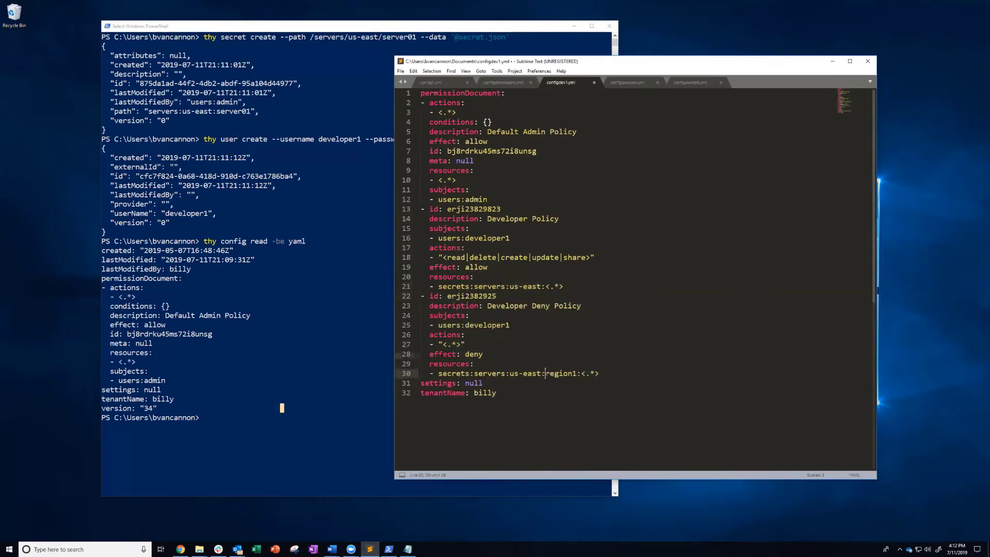
key("Down")
left_click(401, 70)
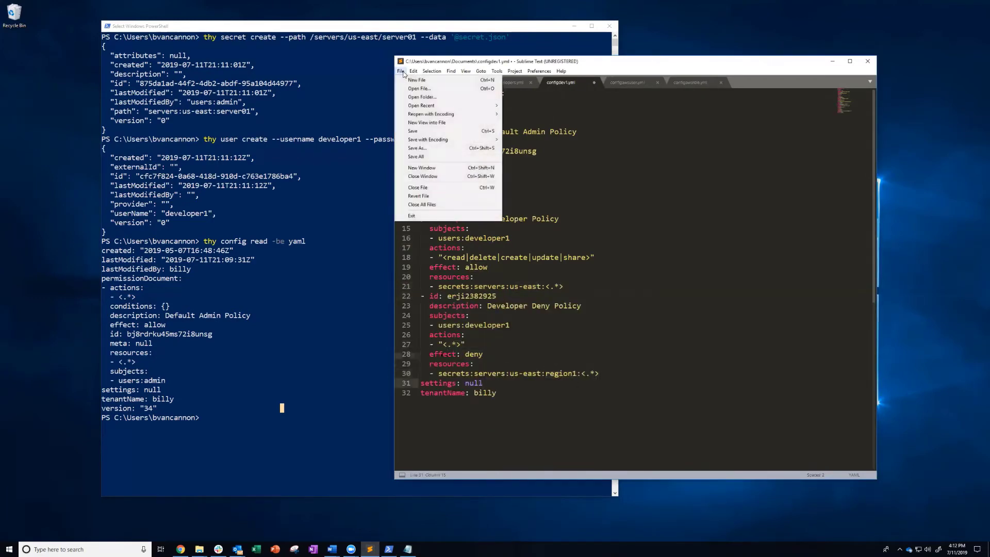
left_click(411, 130)
key("alt+Tab")
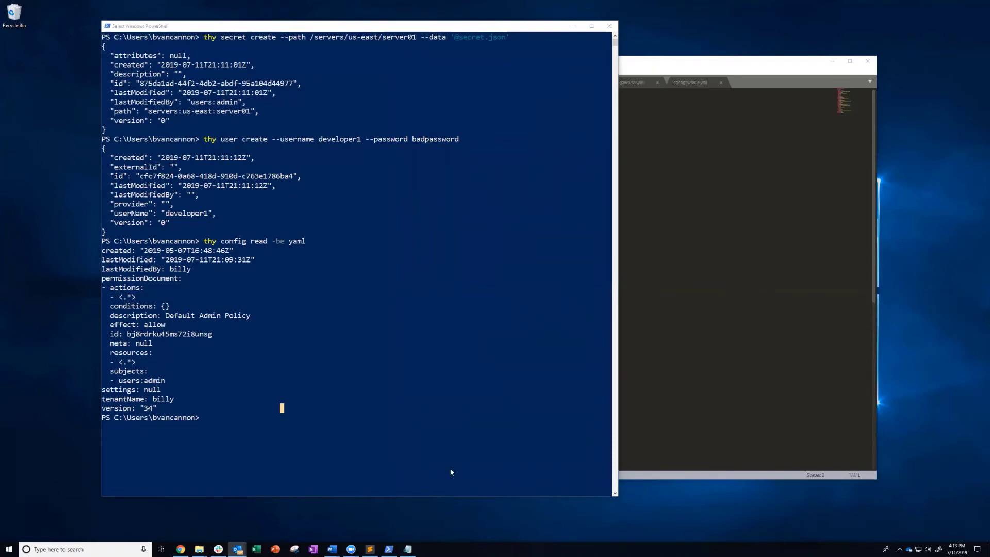
Apply configdev1.yml as YAML, then highlight developer1's us-east allow and region1 deny policies.
left_click(412, 482)
type("thy config update --data '@configdev1.yml' --encoding yaml")
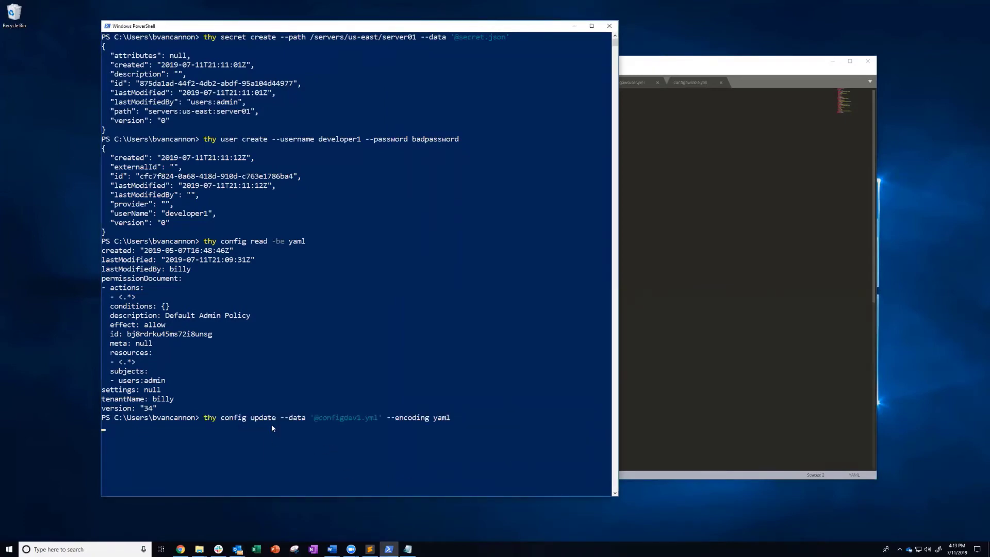
key("Return")
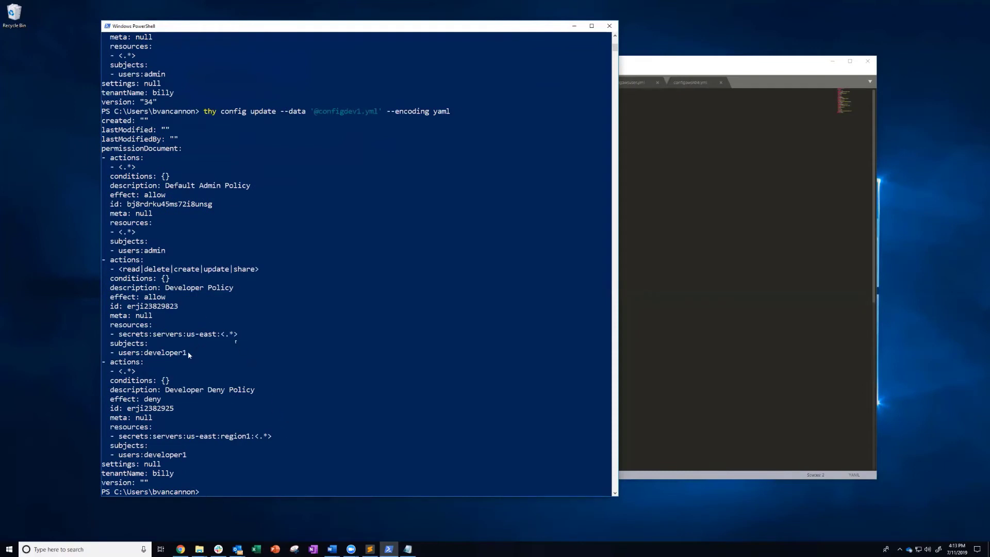
left_click_drag(187, 352, 149, 357)
left_click_drag(259, 268, 120, 269)
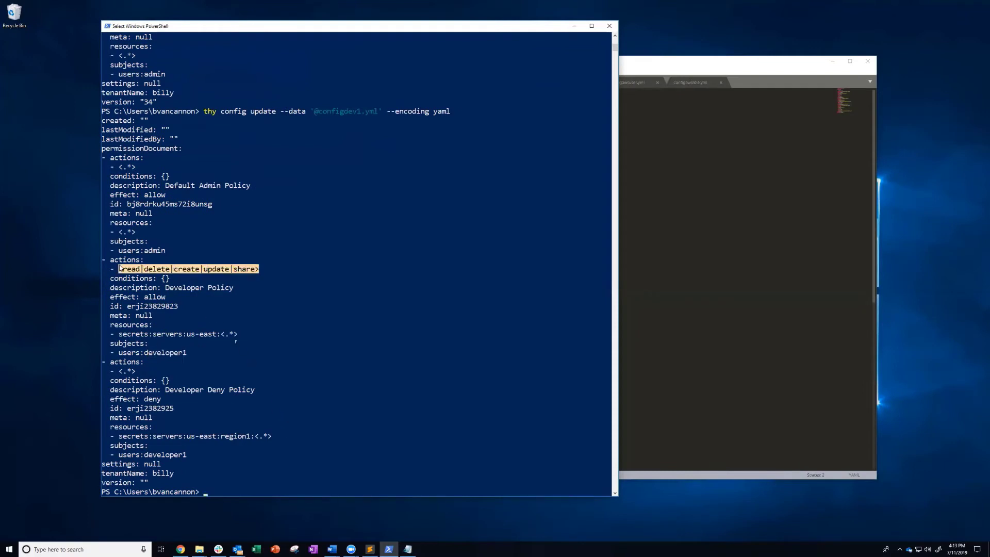
left_click_drag(245, 334, 155, 340)
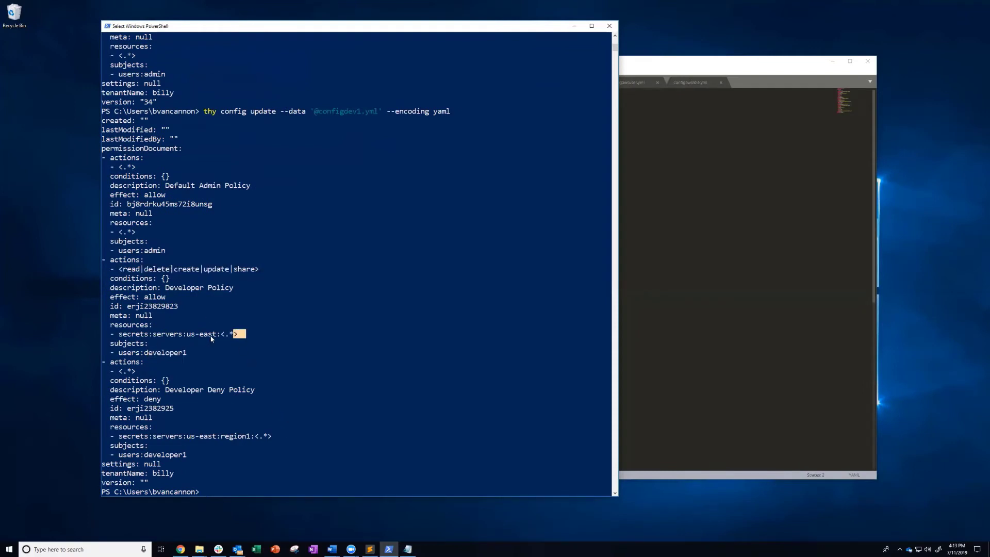
left_click_drag(256, 436, 144, 455)
left_click_drag(165, 399, 144, 399)
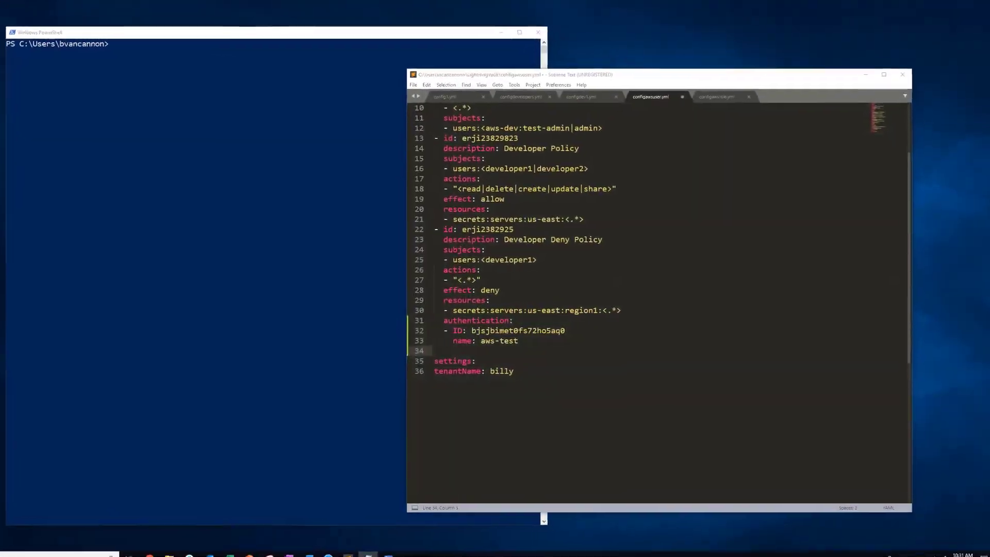
type("type: aws")
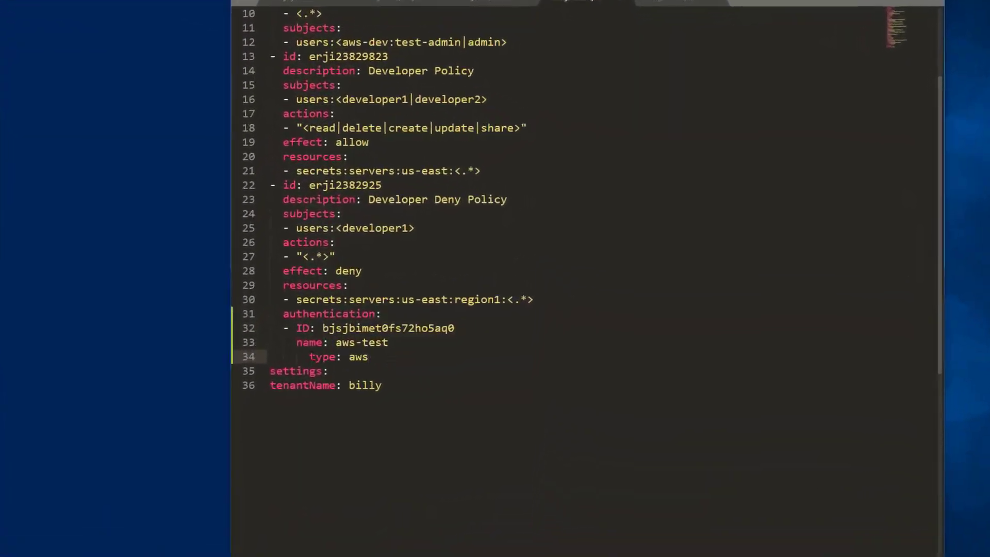
Add 'type: aws' below 'name: aws-test' in the authentication entry.
key("Return")
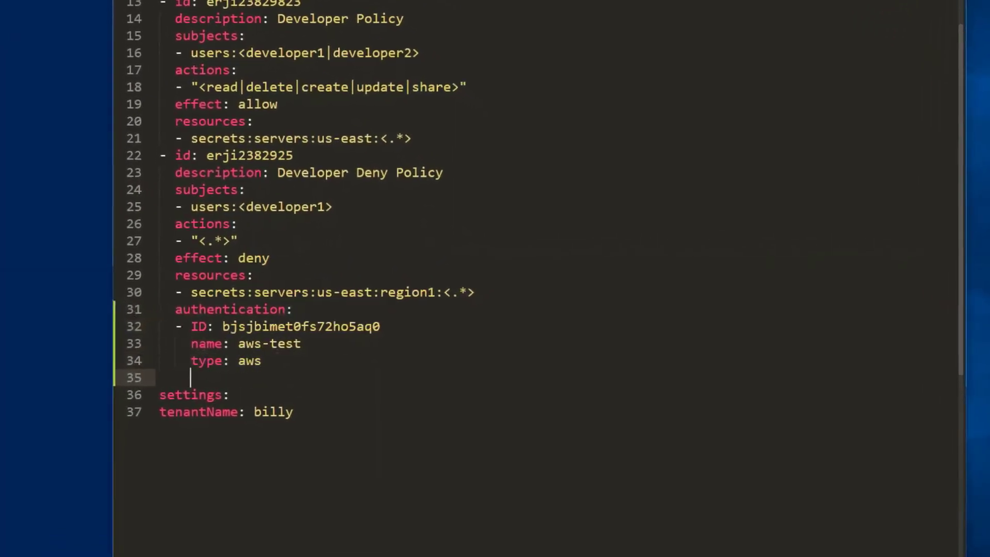